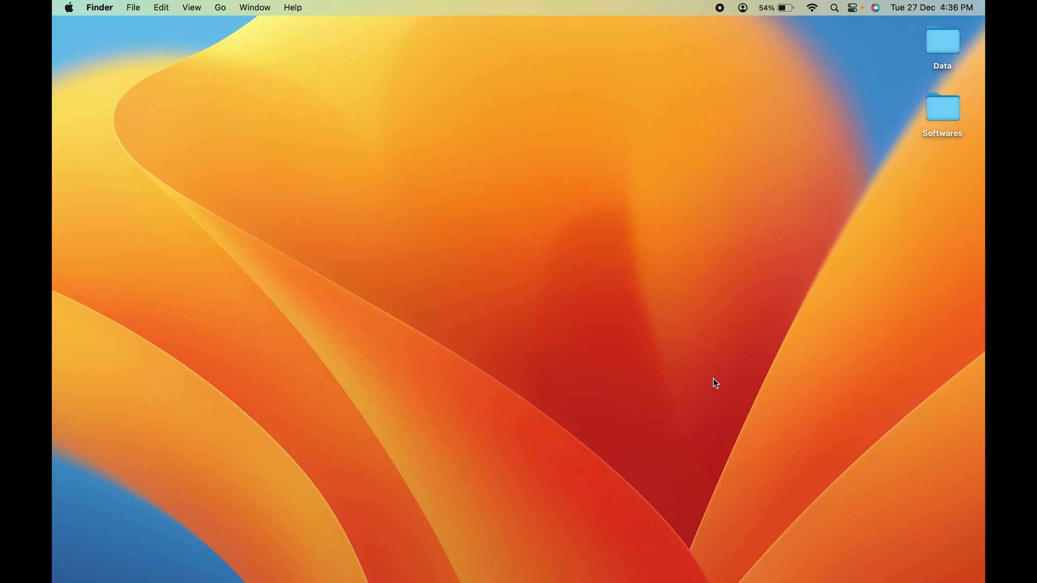
Search Google for 'icici bank login' and reach the ICICI Internet Banking login page
left_click(752, 567)
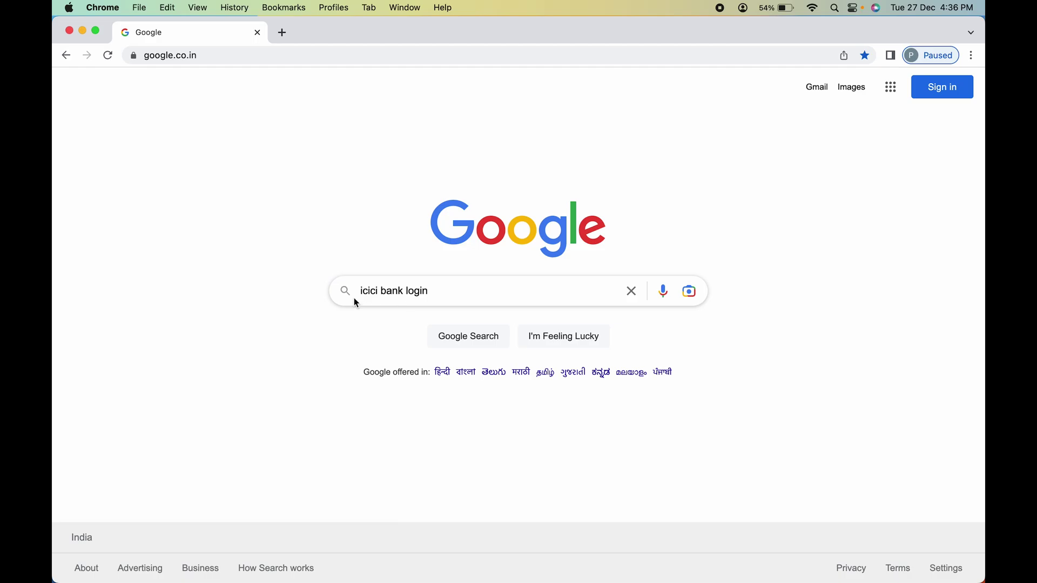
key("Return")
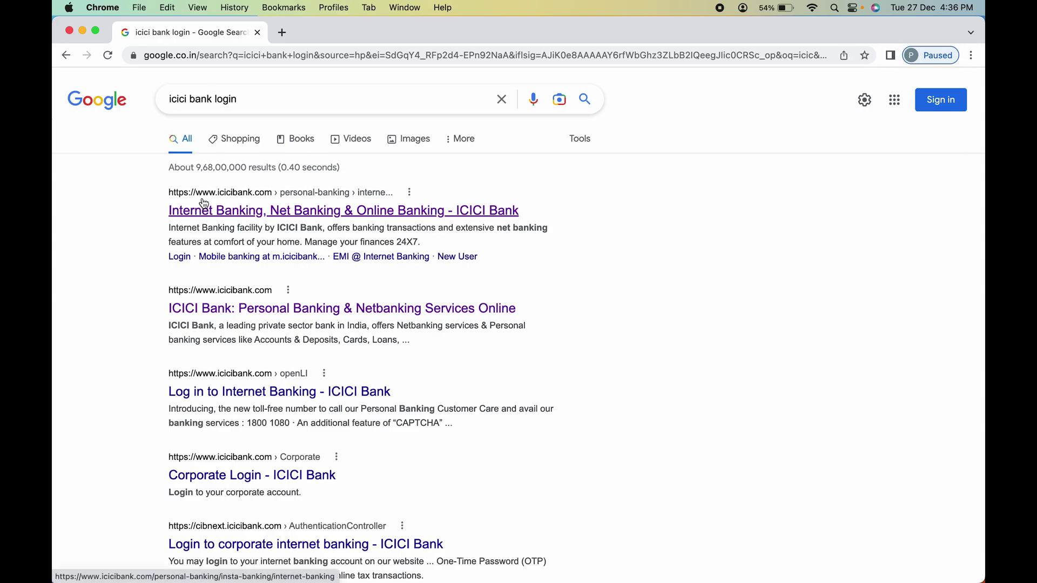
left_click(239, 215)
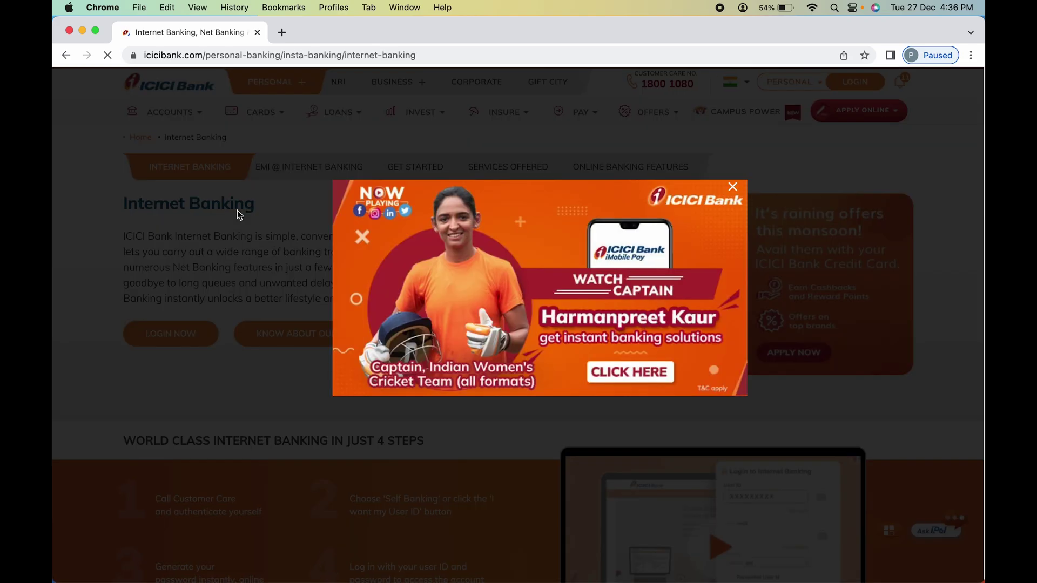
left_click(737, 185)
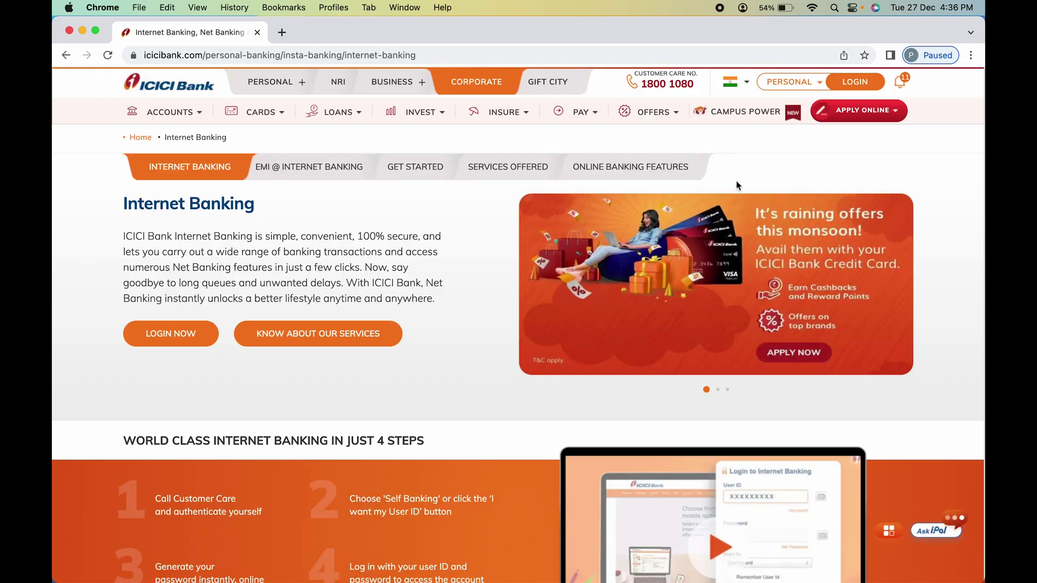
left_click(859, 83)
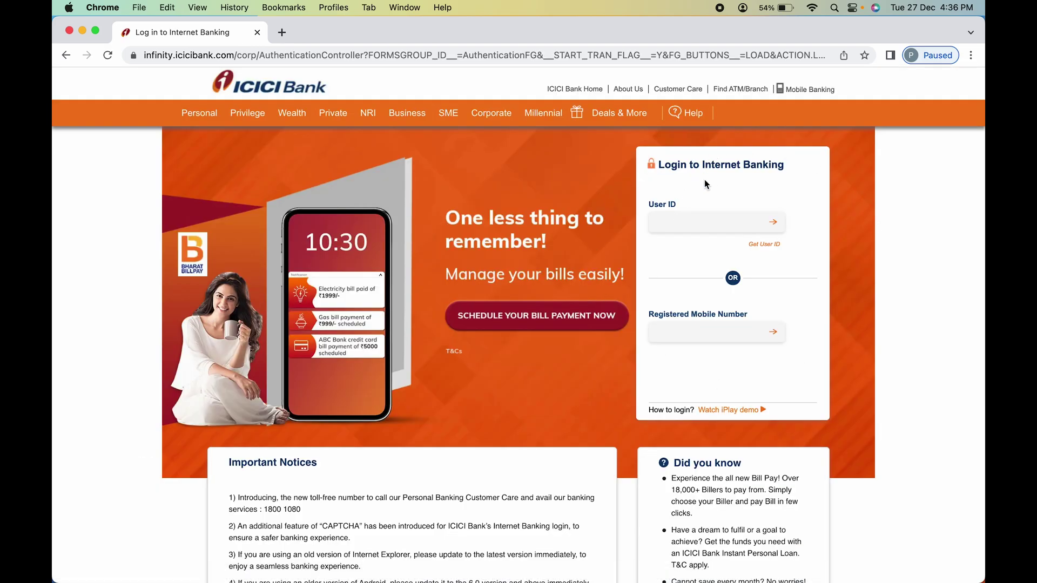
Sign in with the account's User ID and password to reach the My View dashboard
left_click(688, 227)
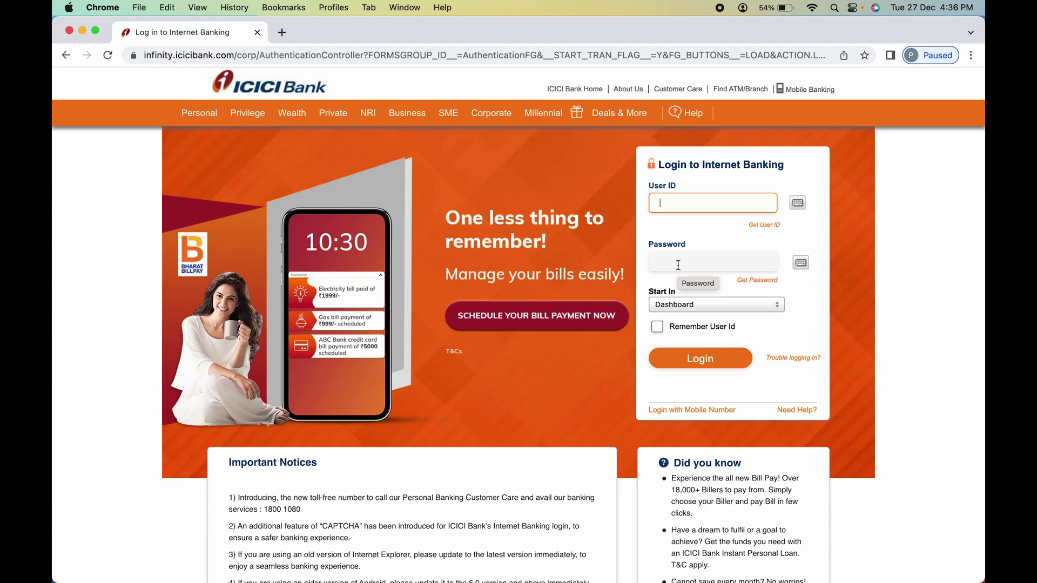
left_click(711, 205)
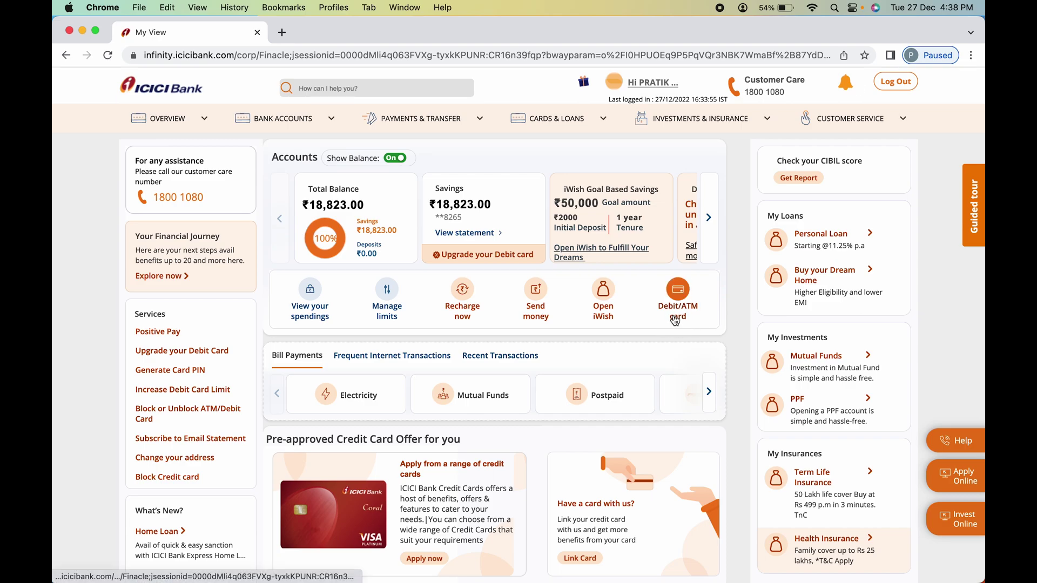
Open the savings account's Virtual Debit Card page from the Debit/ATM card shortcut
left_click(189, 120)
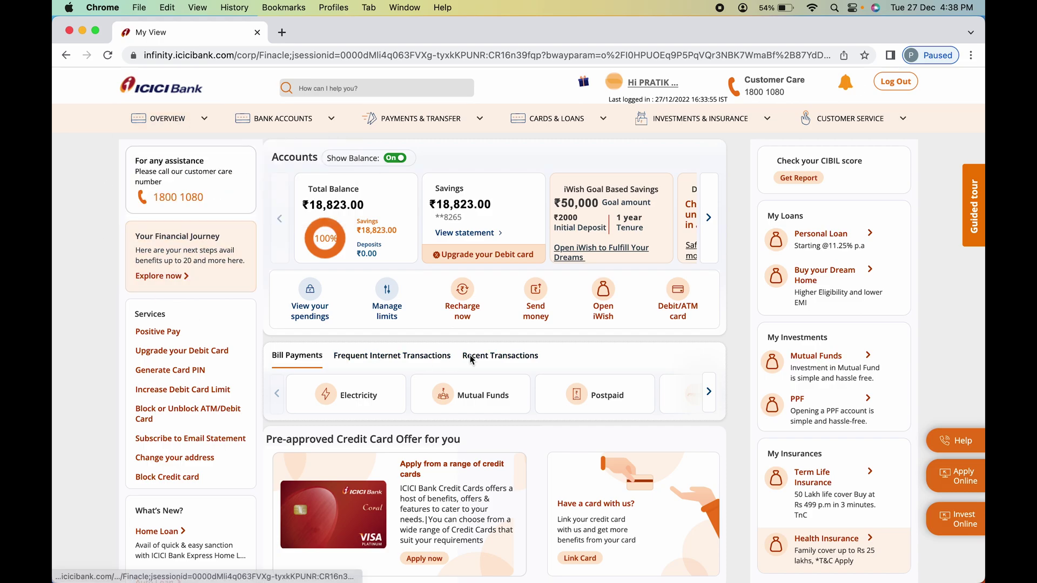
left_click(681, 306)
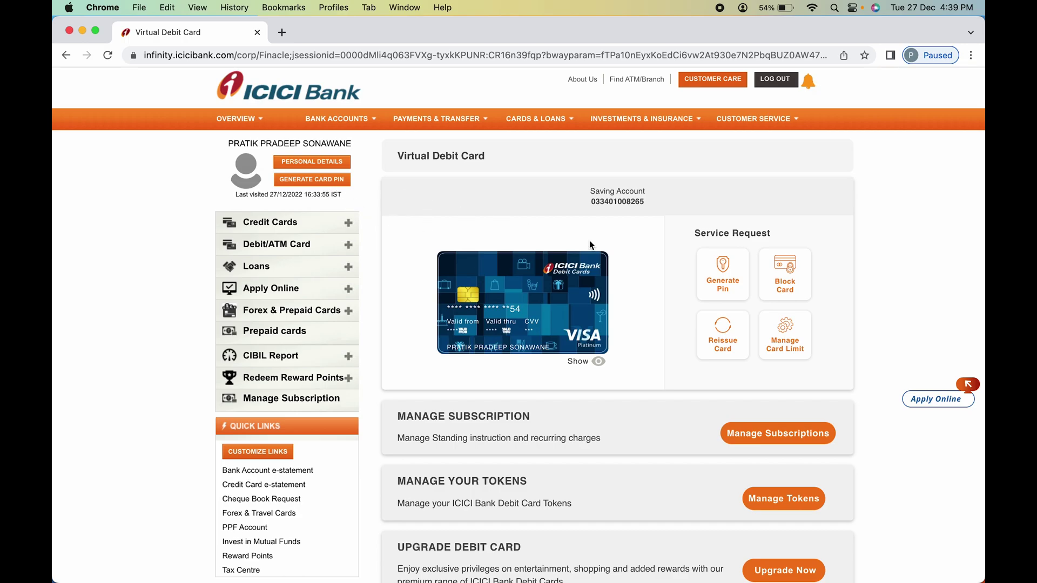
Go to Generate Card PIN and choose Generate Now for the Debit Card PIN
left_click(311, 188)
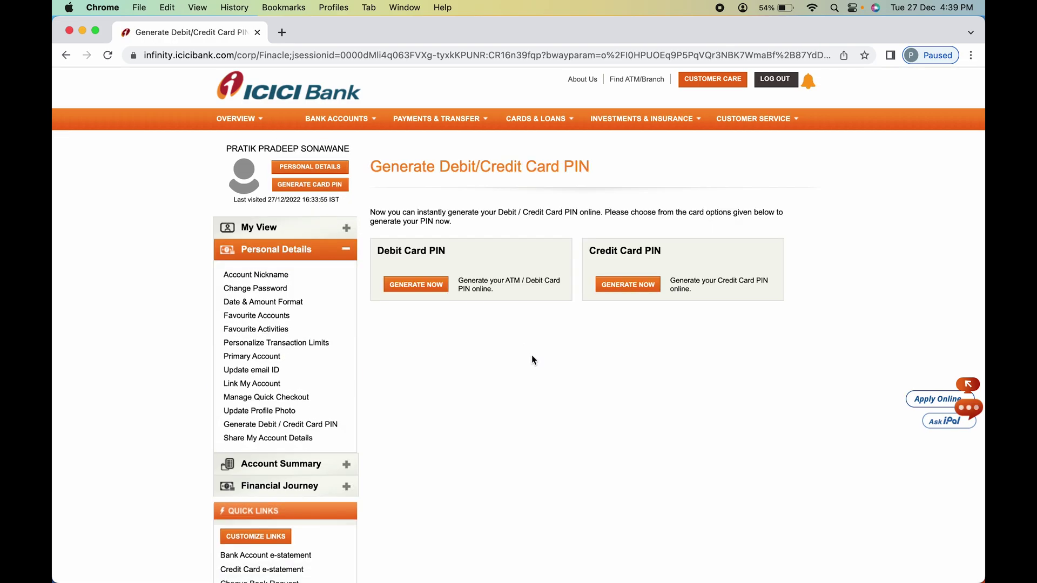
left_click_drag(377, 252, 448, 252)
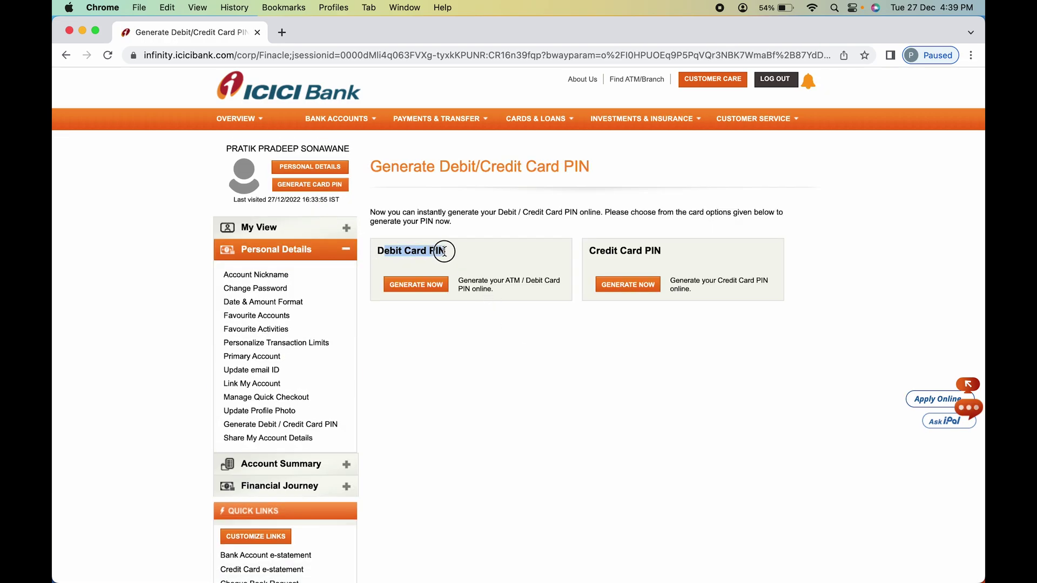
left_click(531, 377)
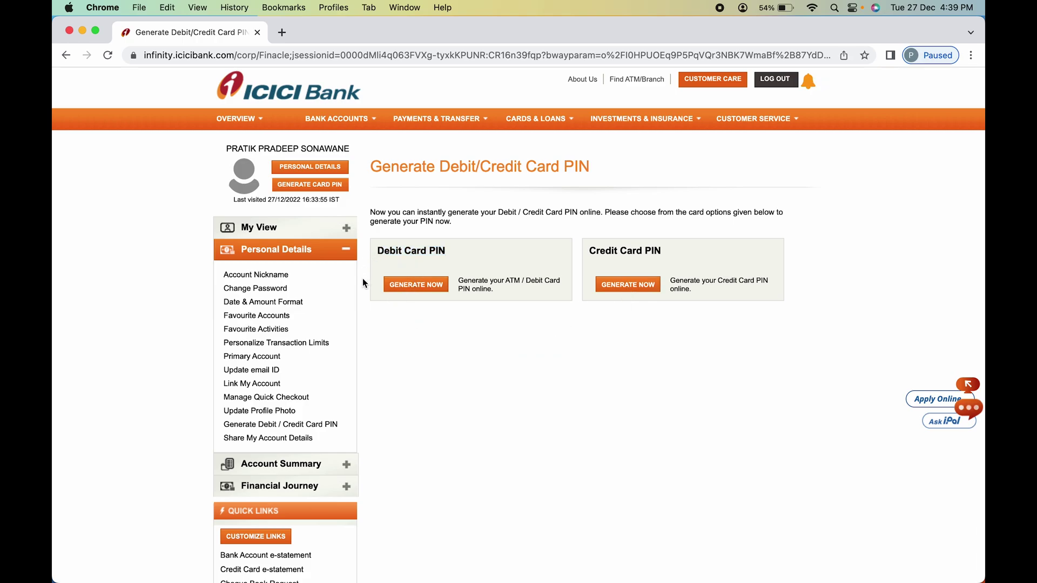
left_click(417, 286)
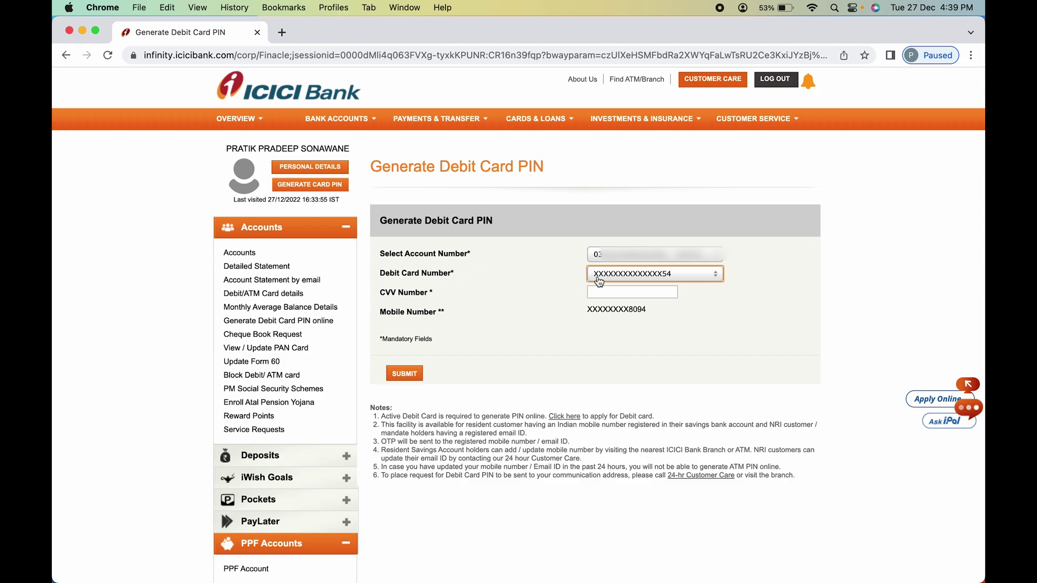
Enter the card's CVV and the one-time password to pass first authentication
left_click_drag(384, 292, 567, 294)
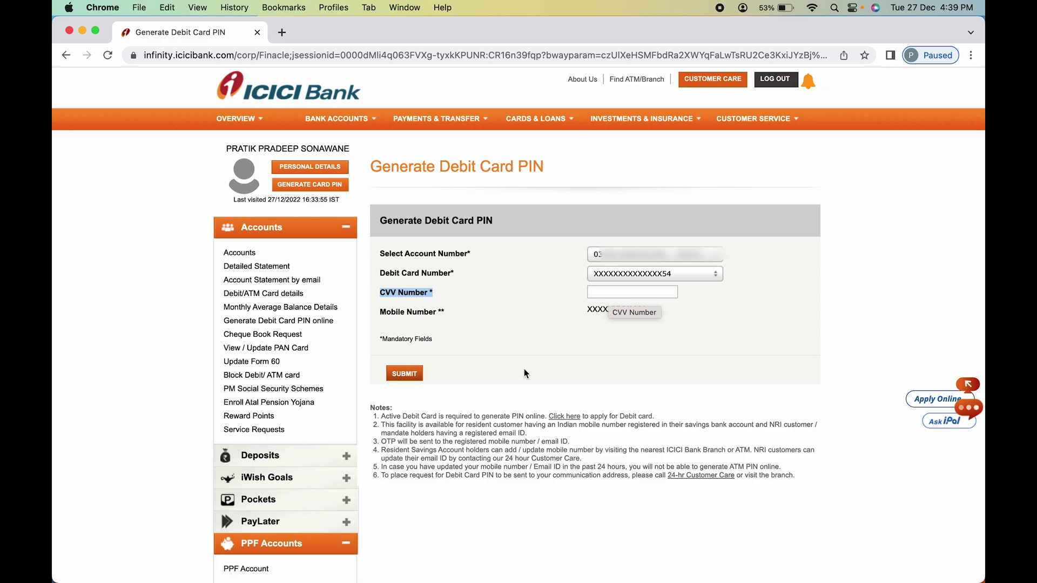
key("Tab")
type("•••")
key("Return")
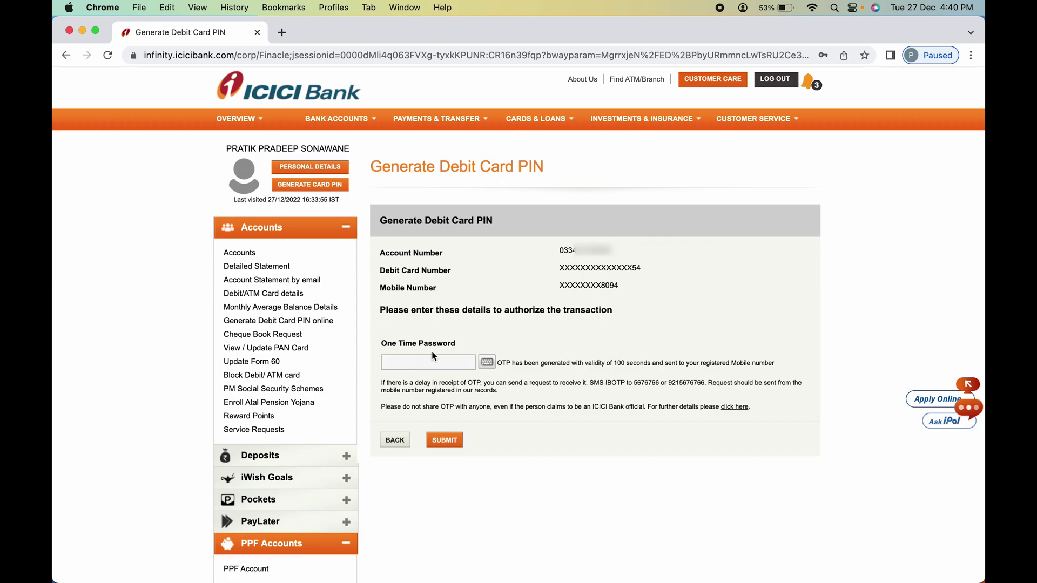
left_click(445, 441)
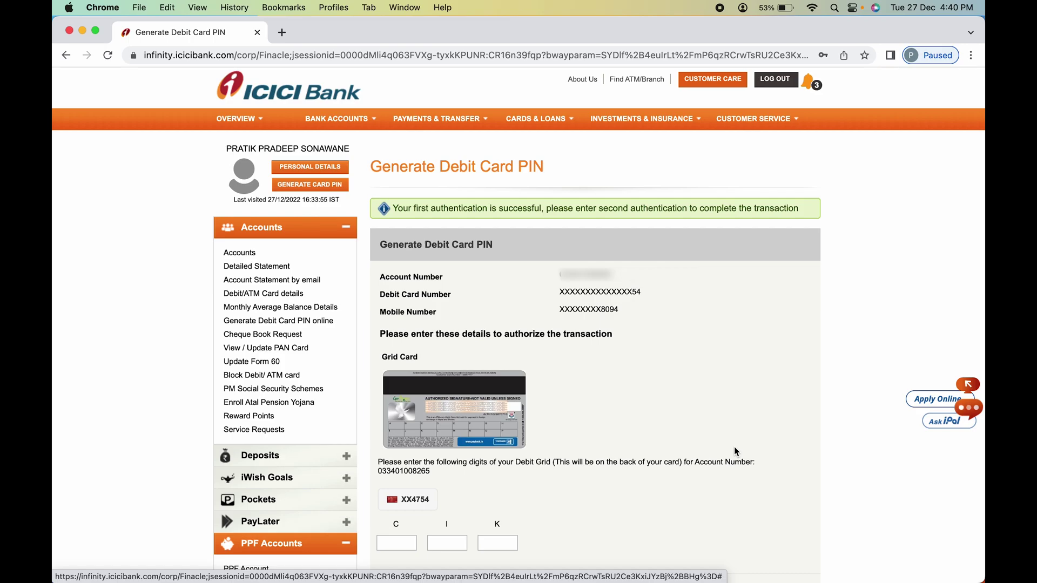
Fill in the grid card digits for positions C, I and K and submit them
scroll(734, 446, "down", 5)
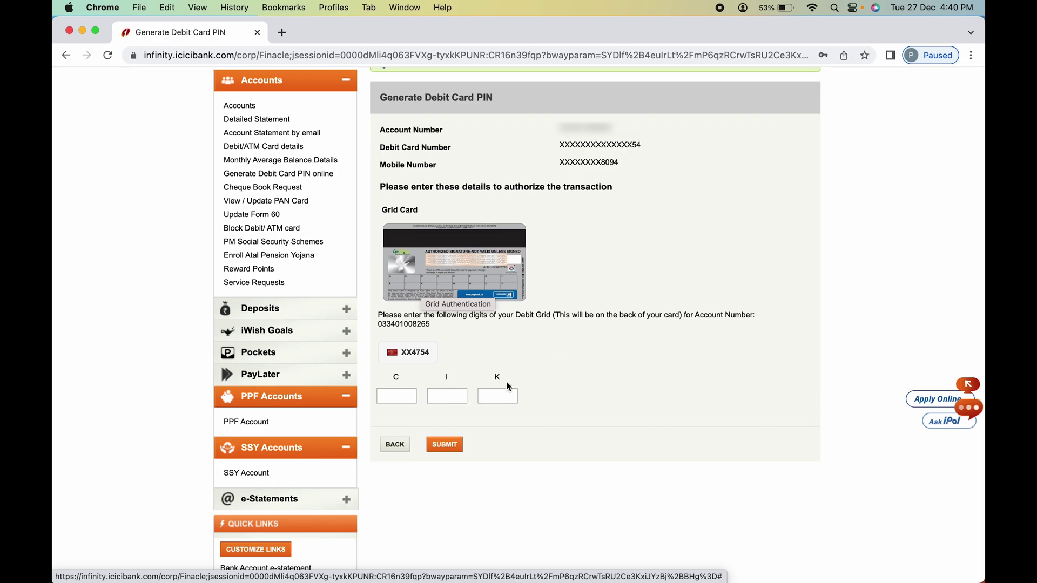
left_click(444, 448)
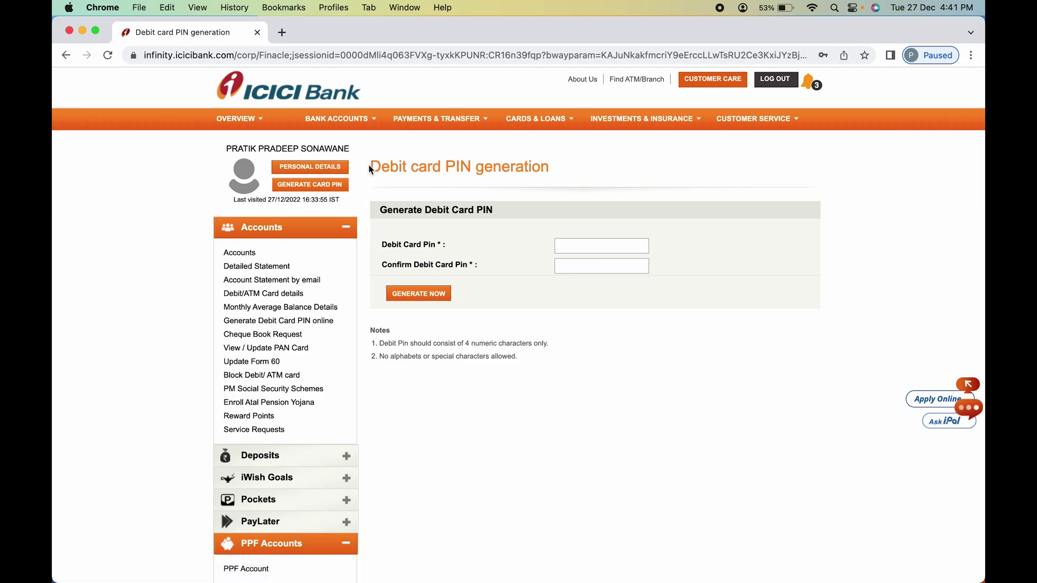
Enter a new four-digit PIN in both Debit Card Pin and Confirm Debit Card Pin
left_click_drag(367, 165, 559, 162)
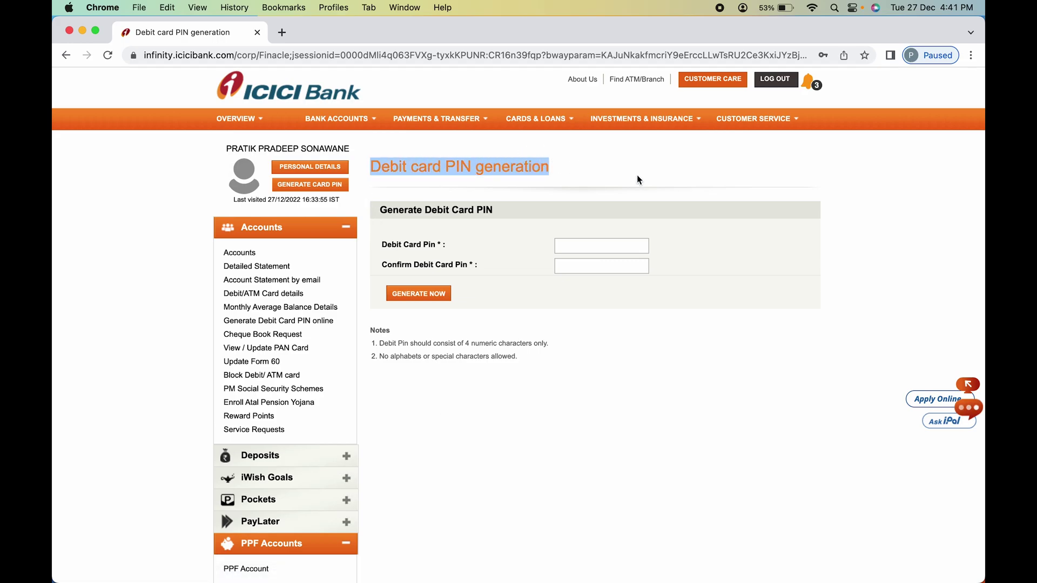
left_click(510, 246)
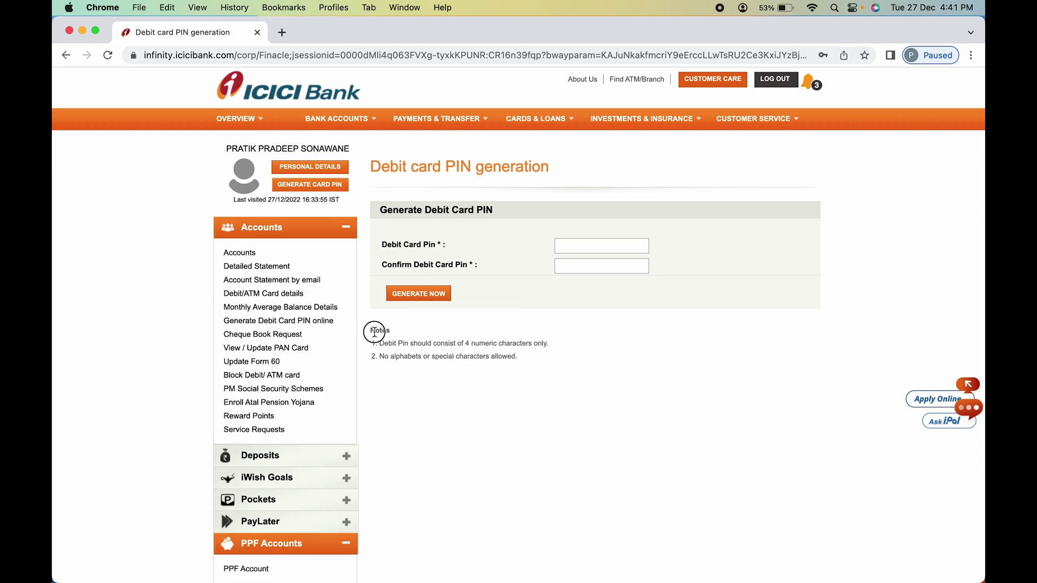
left_click_drag(369, 330, 395, 333)
left_click(589, 249)
left_click(598, 244)
type("****")
key("Tab")
type("****")
Generate the debit card PIN and highlight the success confirmation message
left_click(432, 294)
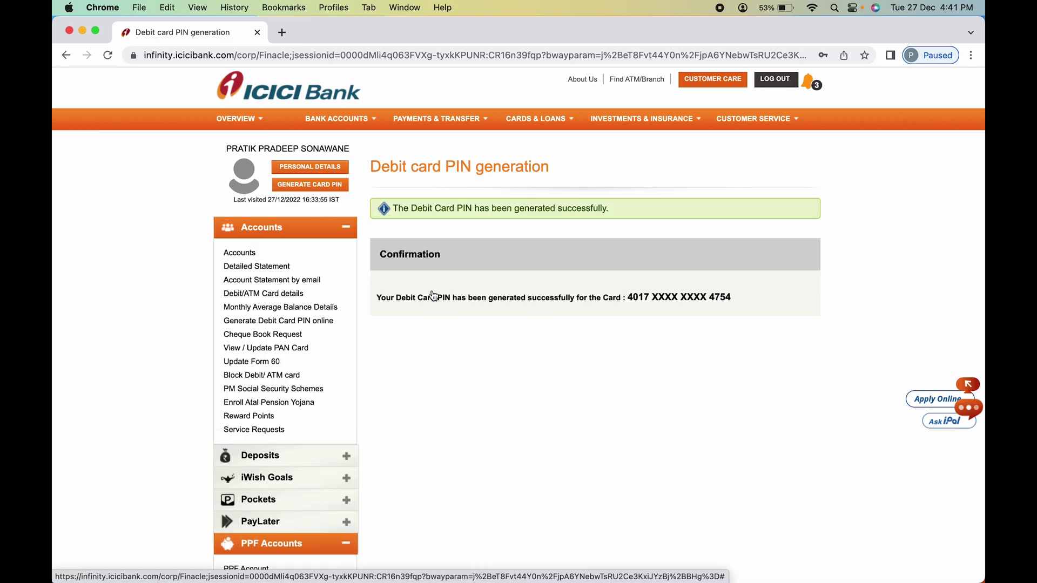
left_click(396, 210)
left_click_drag(396, 210, 621, 232)
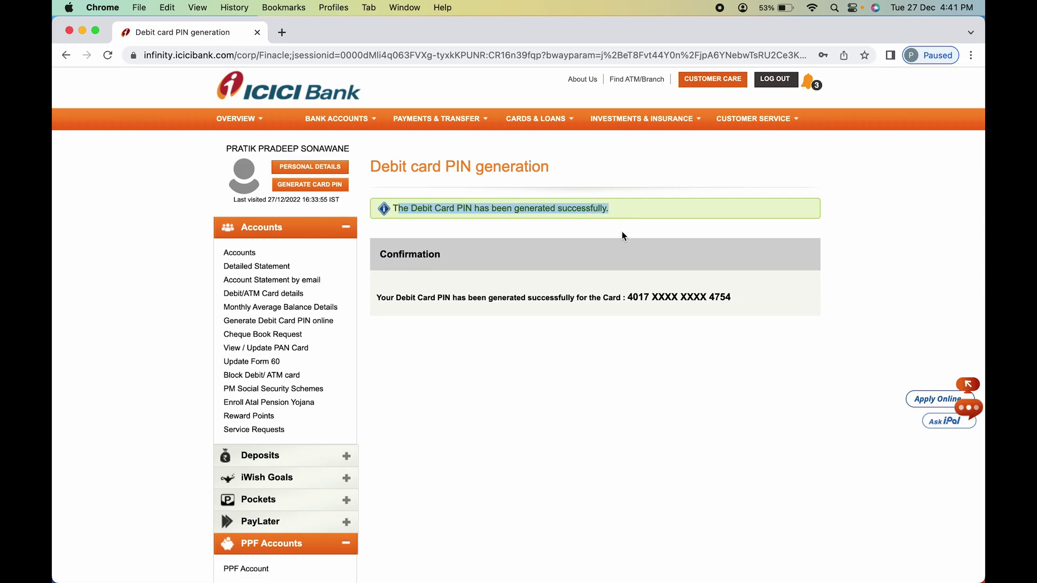